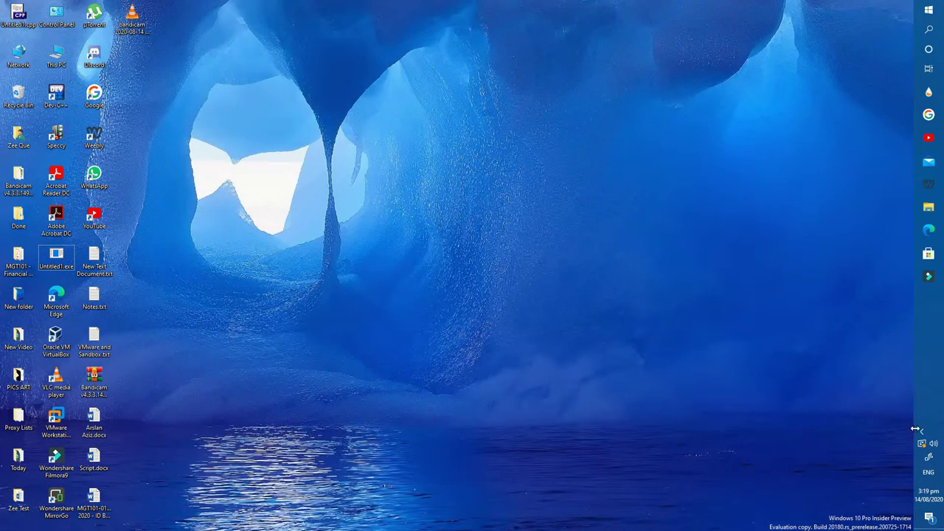
- Open This PC, look over the listed local drives, and refresh the view
{"action": "left_click", "coordinate": [920, 431]}
{"action": "left_click", "coordinate": [919, 433]}
{"action": "double_click", "coordinate": [56, 53]}
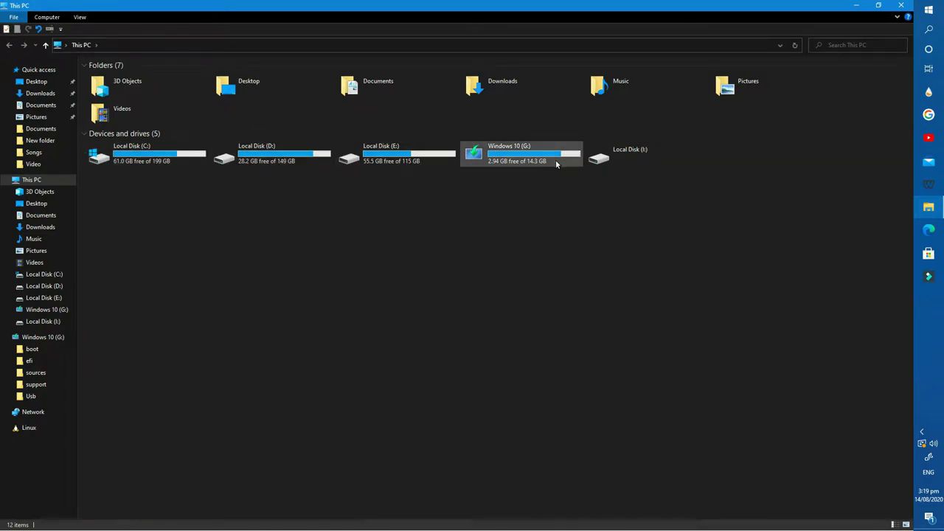
{"action": "left_click", "coordinate": [152, 164]}
{"action": "left_click", "coordinate": [270, 159]}
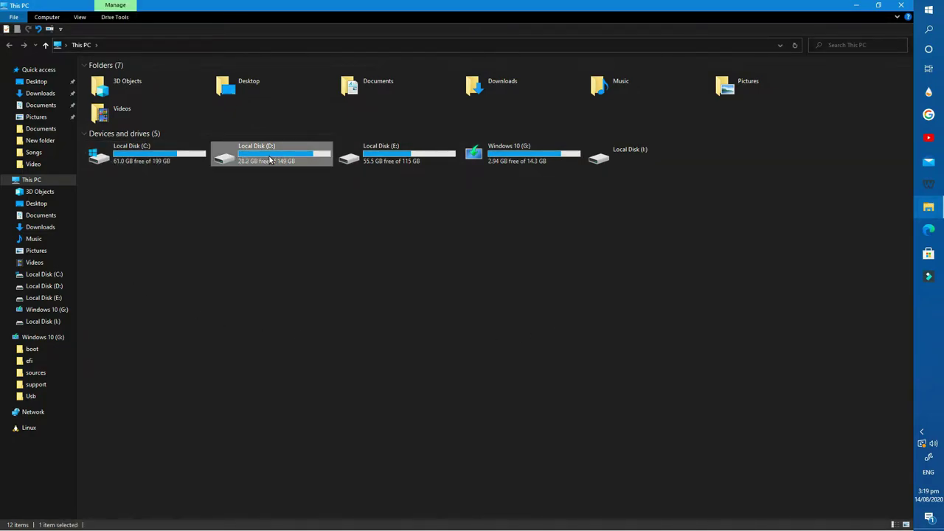
{"action": "left_click", "coordinate": [435, 161]}
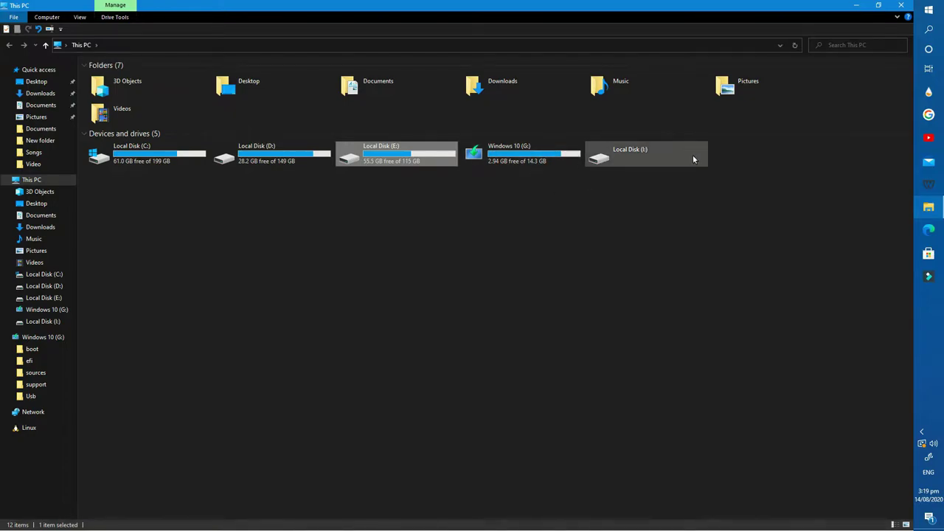
{"action": "left_click", "coordinate": [643, 239]}
{"action": "right_click", "coordinate": [243, 312]}
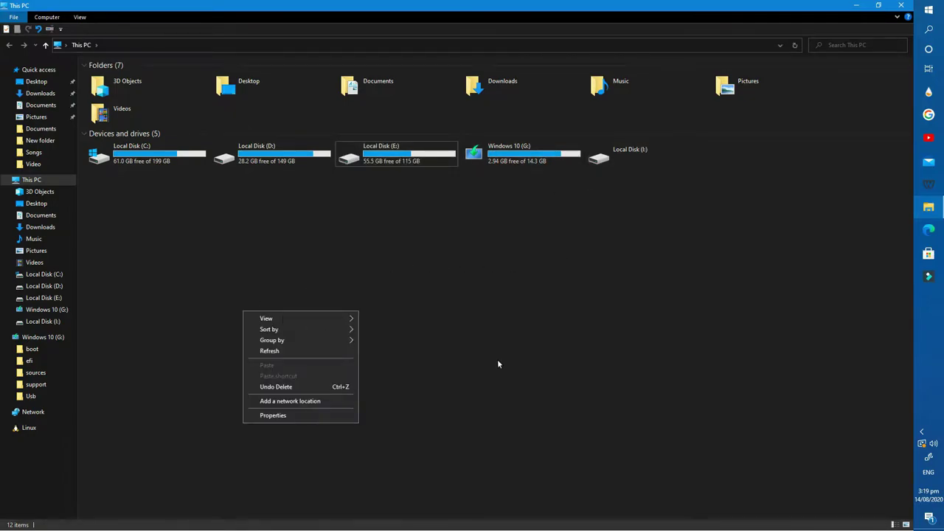
{"action": "left_click", "coordinate": [267, 351]}
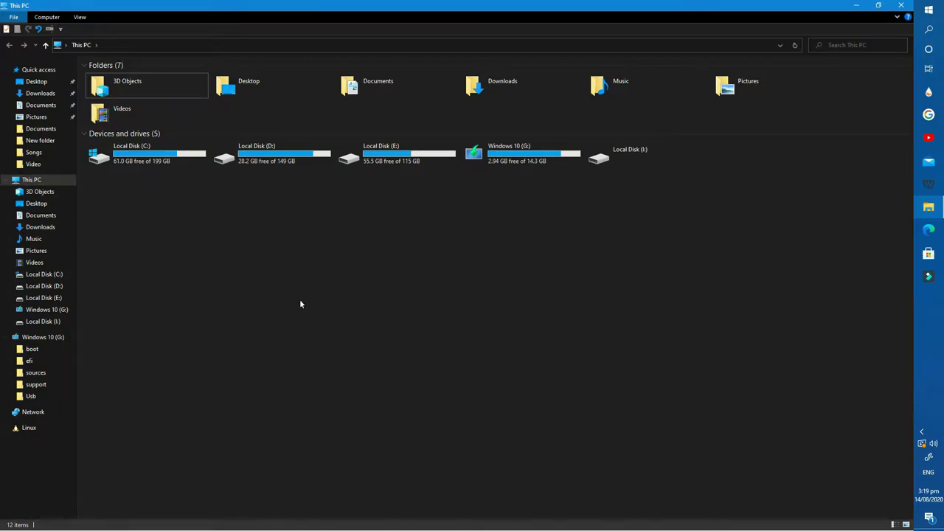
- Open Computer Management for This PC in a maximized window and display Disk Management
{"action": "right_click", "coordinate": [27, 183]}
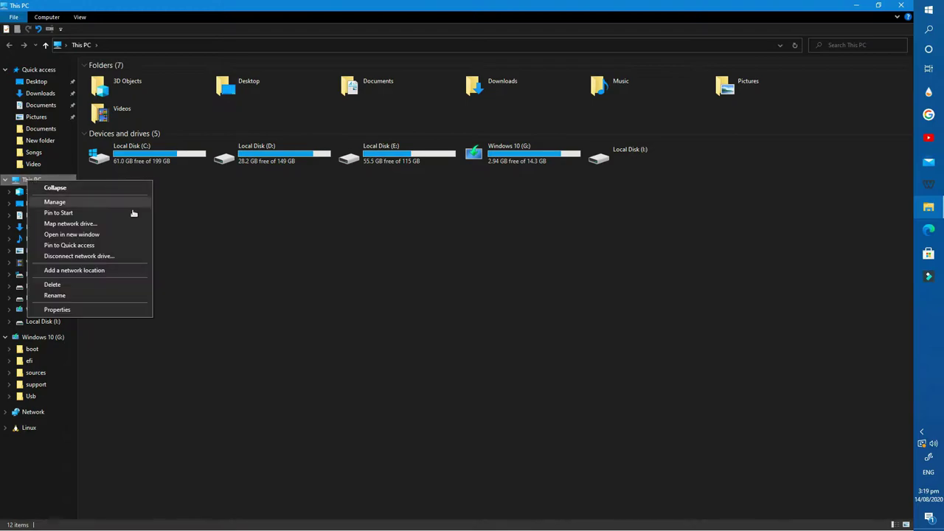
{"action": "left_click", "coordinate": [74, 206]}
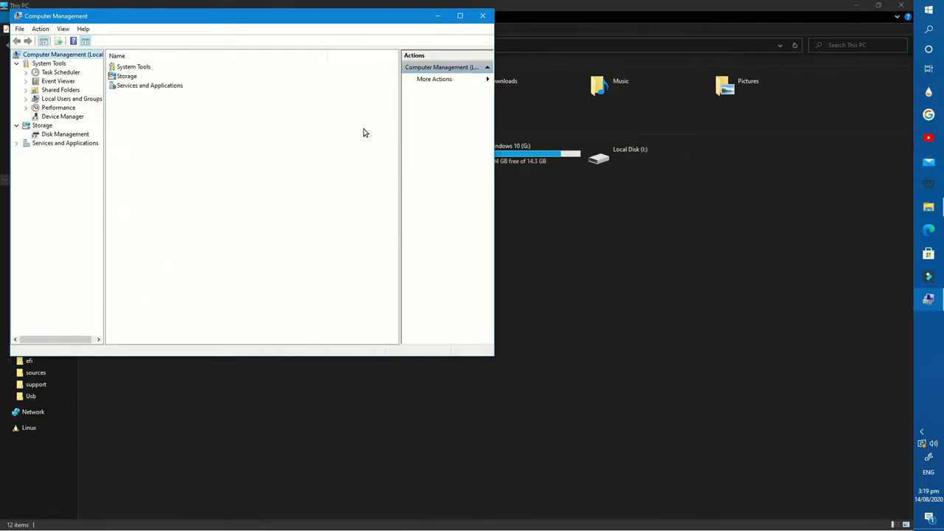
{"action": "left_click", "coordinate": [460, 16]}
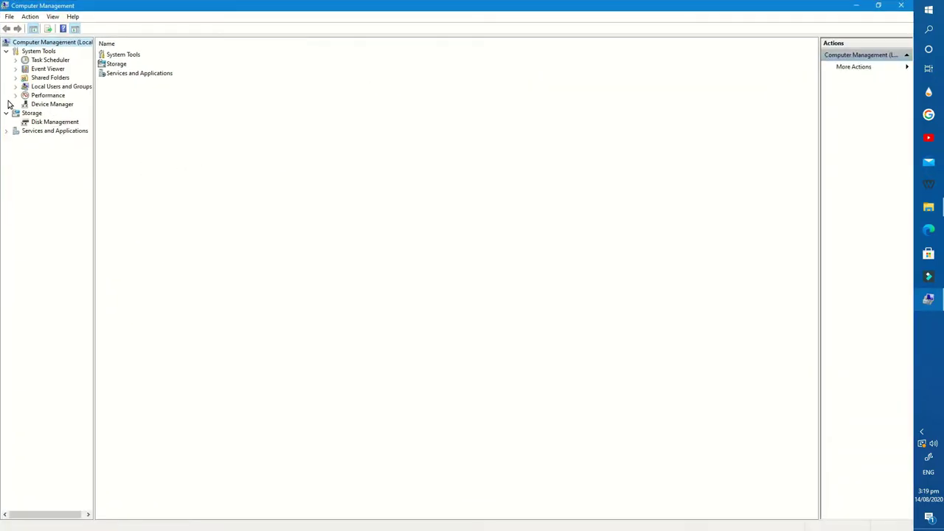
{"action": "left_click", "coordinate": [60, 124]}
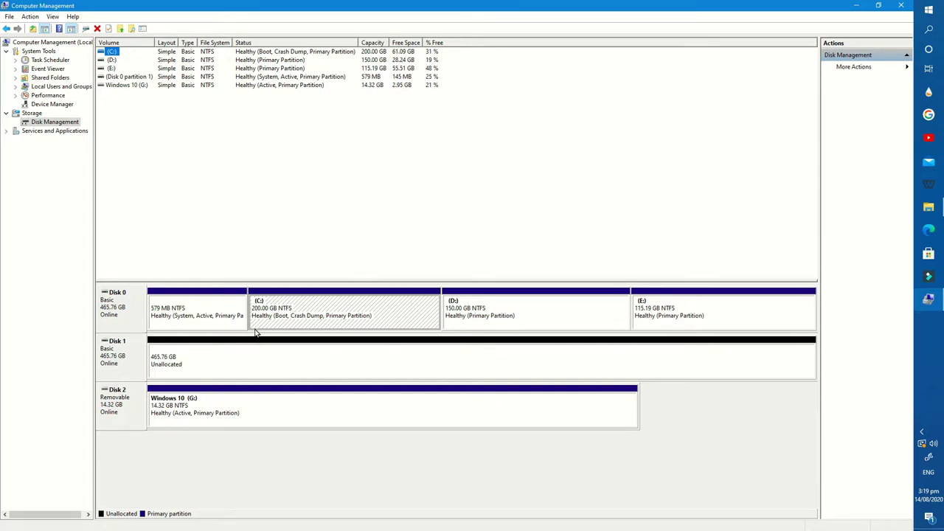
- Examine the write-caching policy, volume information and driver details in the properties of Disk 1
{"action": "left_click", "coordinate": [127, 304]}
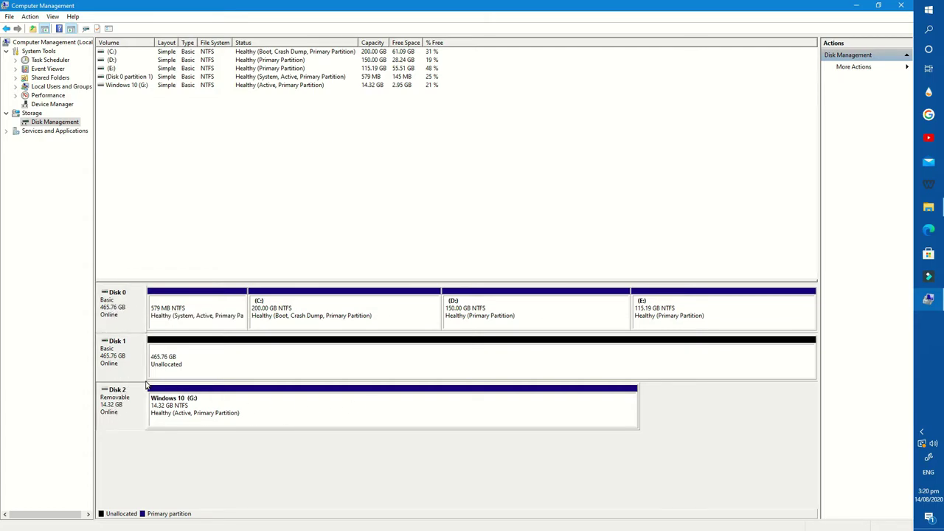
{"action": "left_click", "coordinate": [376, 354]}
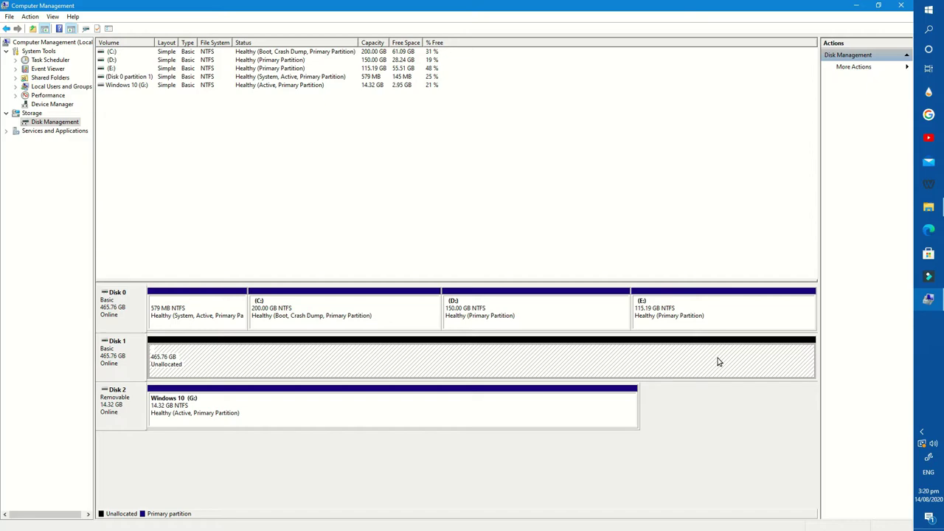
{"action": "right_click", "coordinate": [240, 356]}
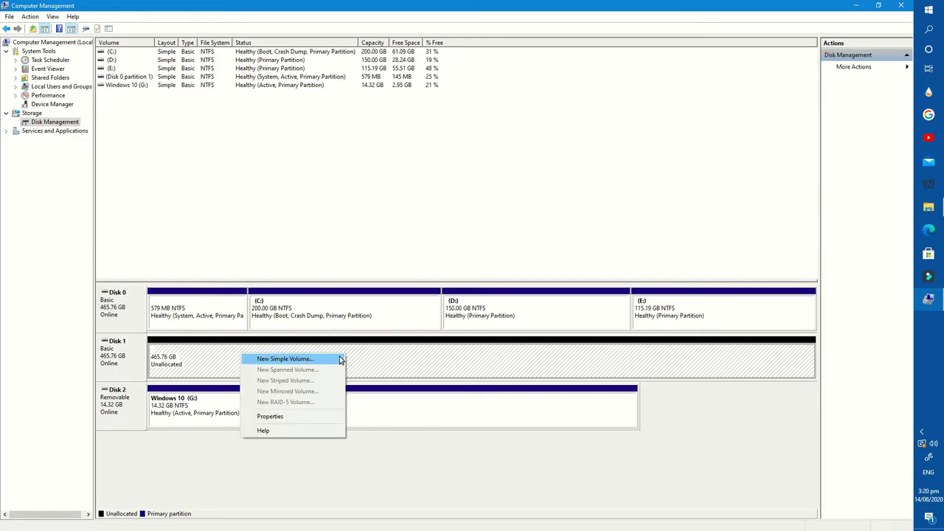
{"action": "left_click", "coordinate": [279, 415]}
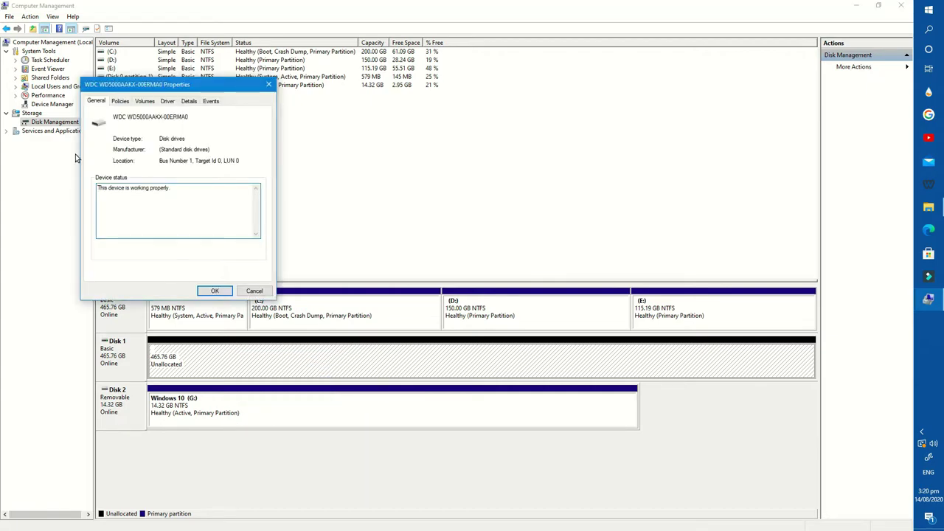
{"action": "left_click", "coordinate": [125, 101]}
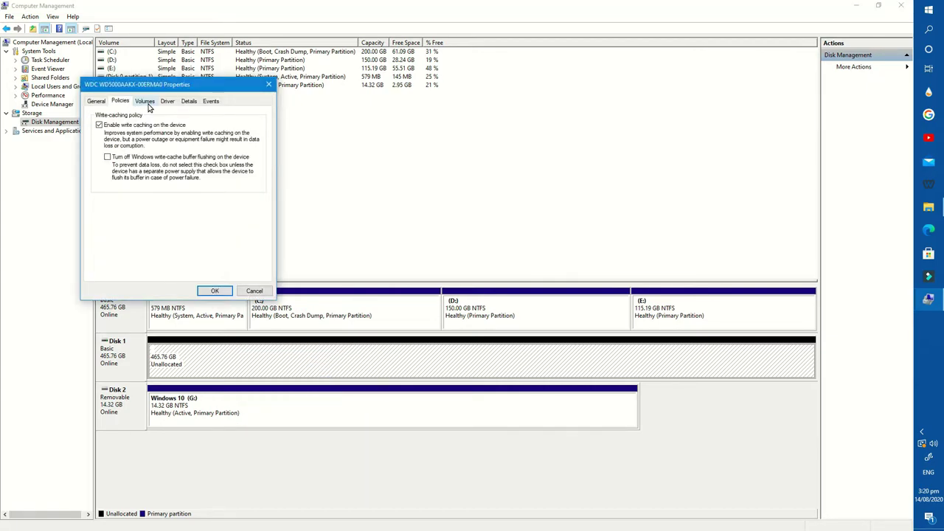
{"action": "left_click", "coordinate": [146, 103]}
{"action": "left_click", "coordinate": [168, 102]}
{"action": "left_click", "coordinate": [146, 103]}
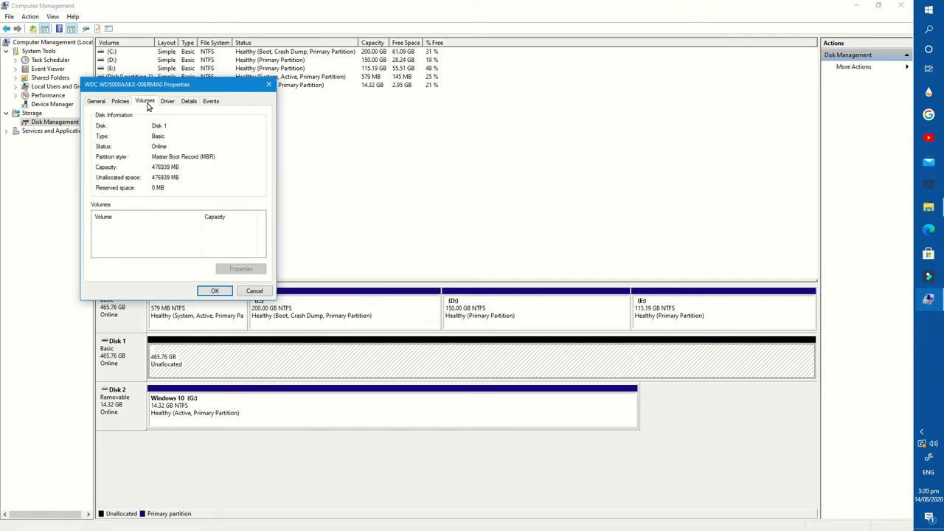
{"action": "left_click", "coordinate": [166, 102]}
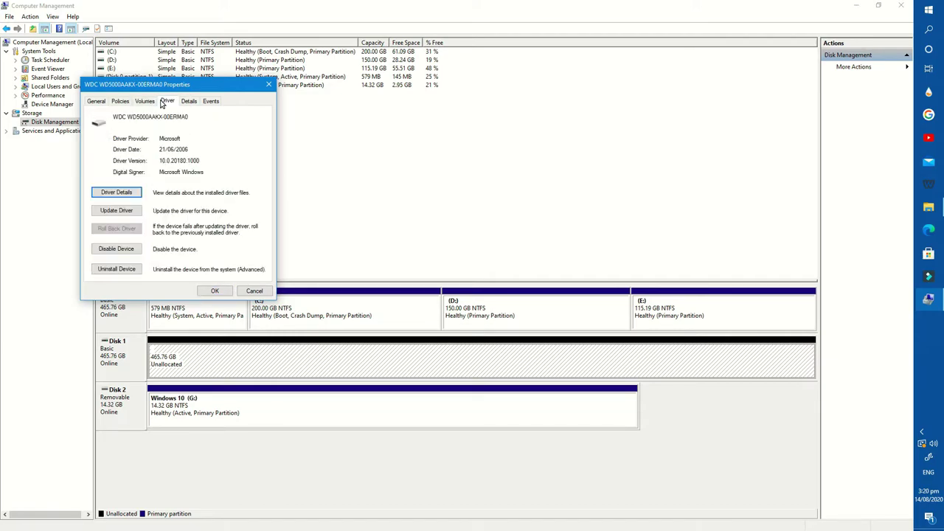
{"action": "left_click", "coordinate": [269, 84]}
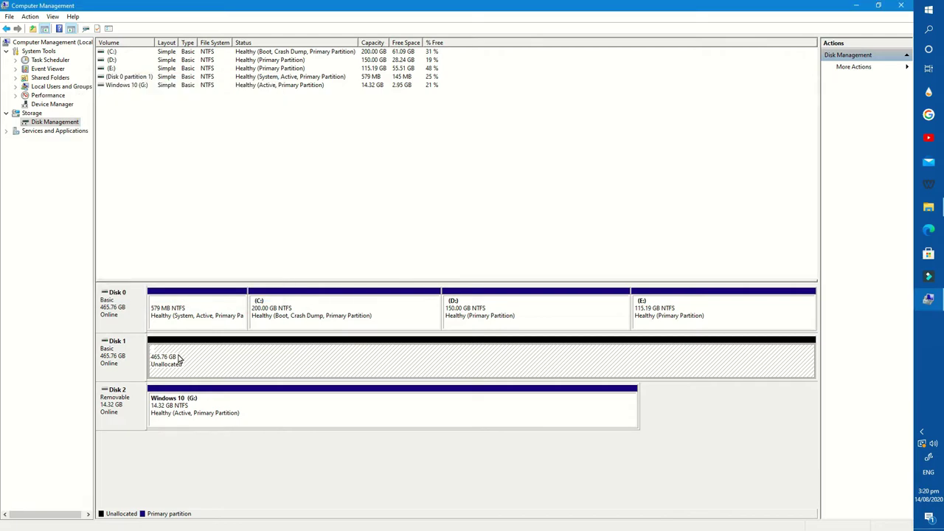
- Start a new simple volume in the unallocated space of Disk 1 and proceed to its size setting
{"action": "right_click", "coordinate": [273, 354]}
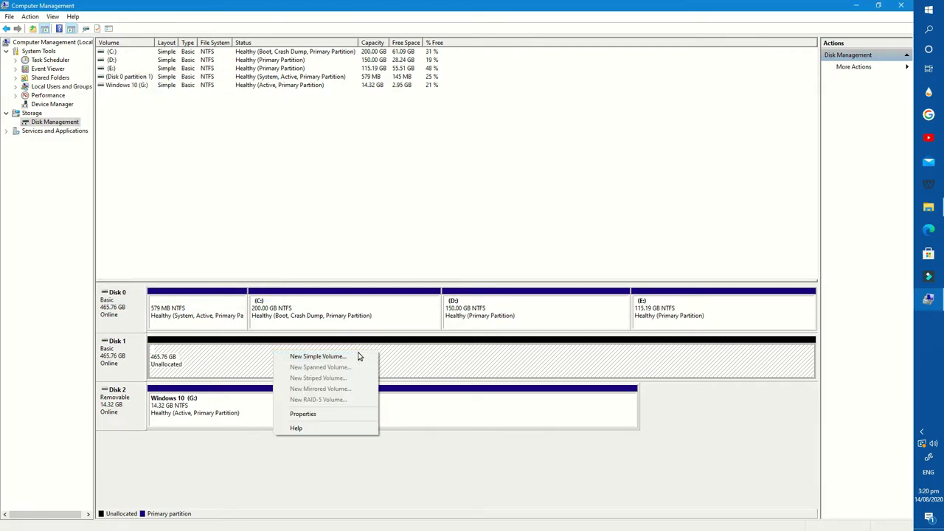
{"action": "left_click", "coordinate": [318, 356]}
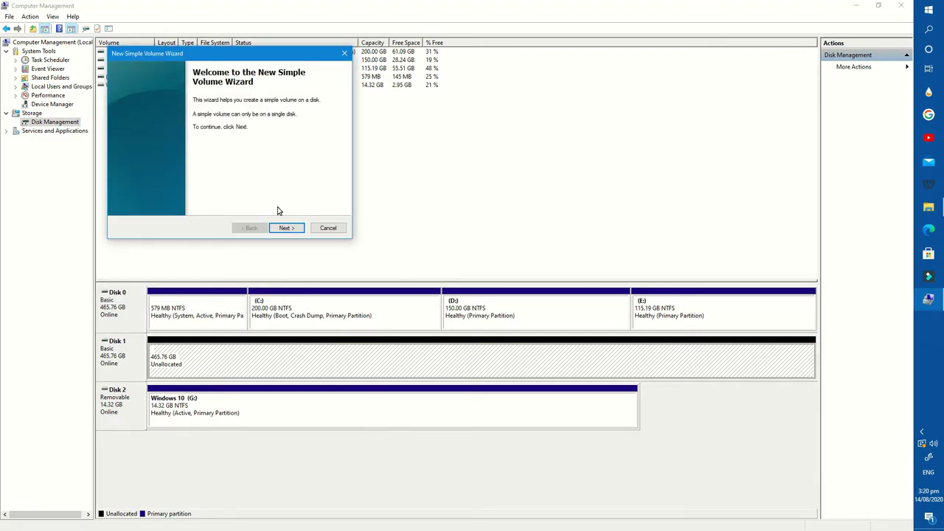
{"action": "left_click", "coordinate": [287, 228]}
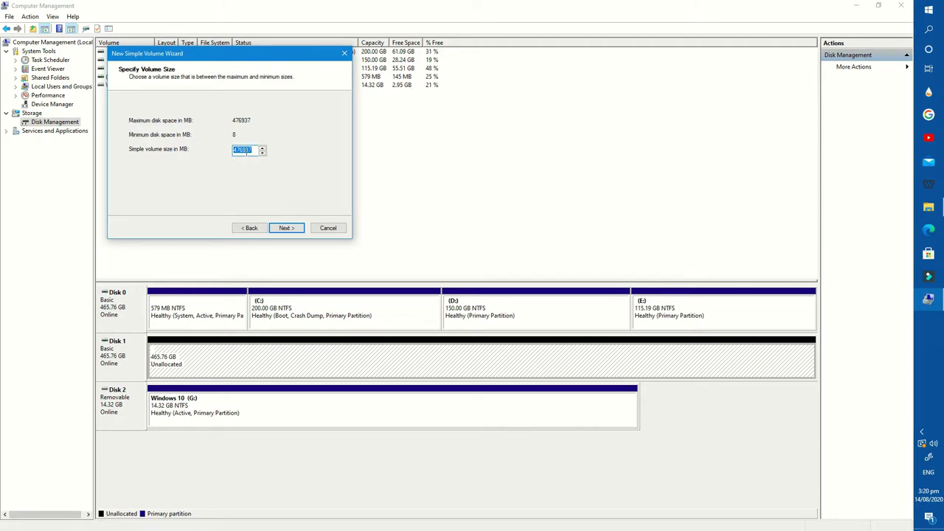
{"action": "left_click", "coordinate": [244, 150]}
{"action": "double_click", "coordinate": [252, 150]}
{"action": "left_click", "coordinate": [931, 31]}
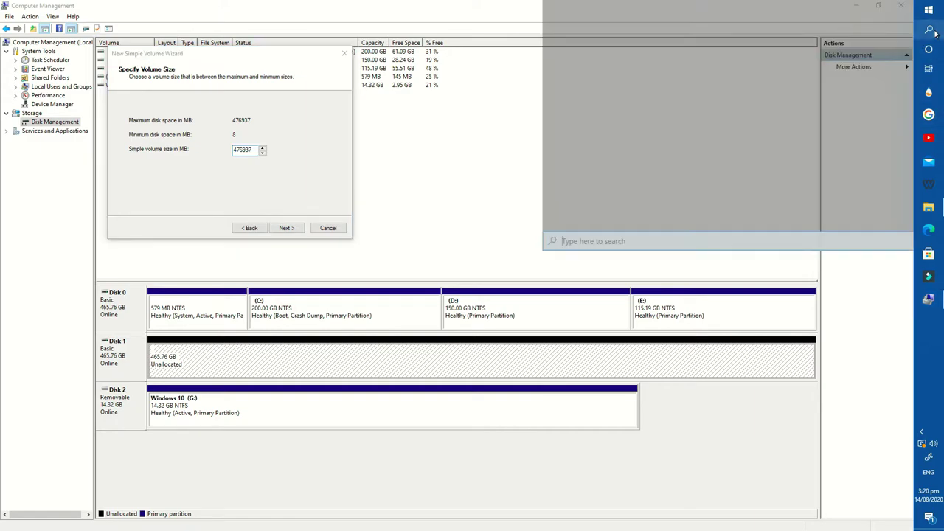
{"action": "left_click", "coordinate": [930, 31]}
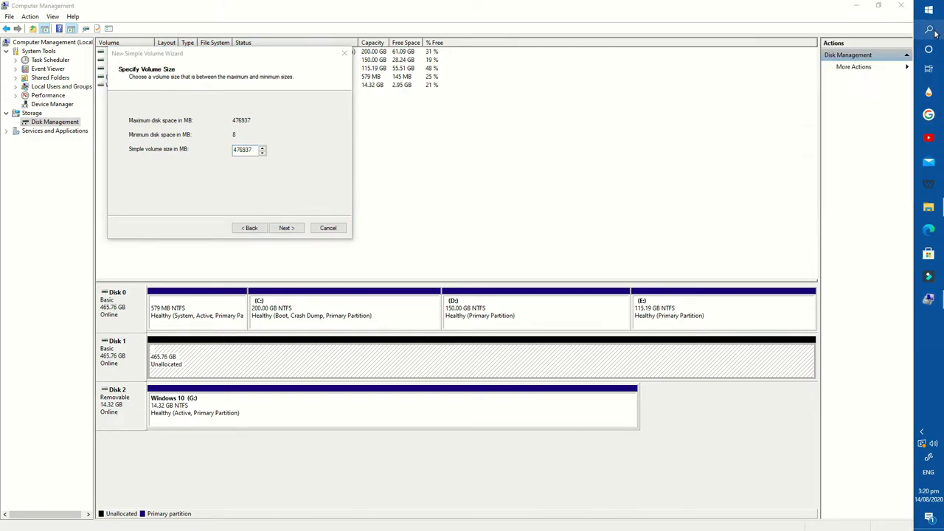
{"action": "left_click", "coordinate": [246, 151]}
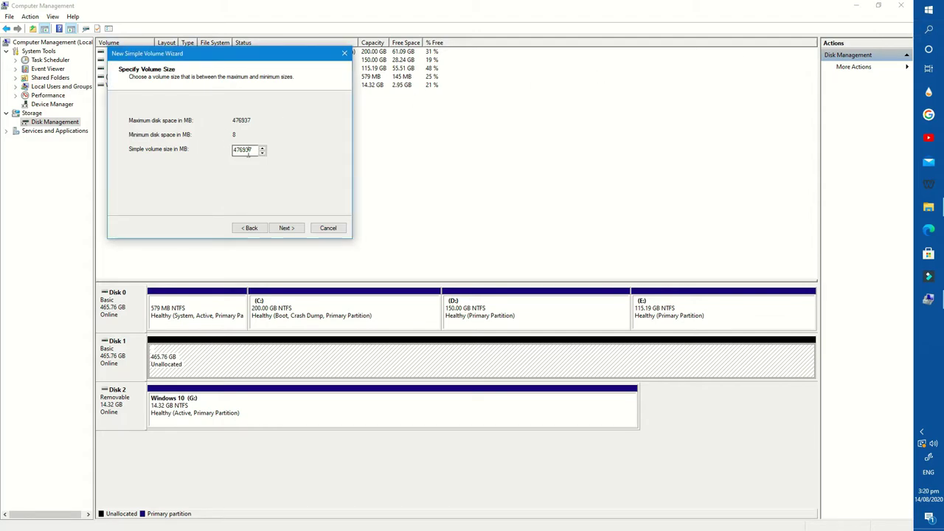
{"action": "left_click", "coordinate": [928, 30]}
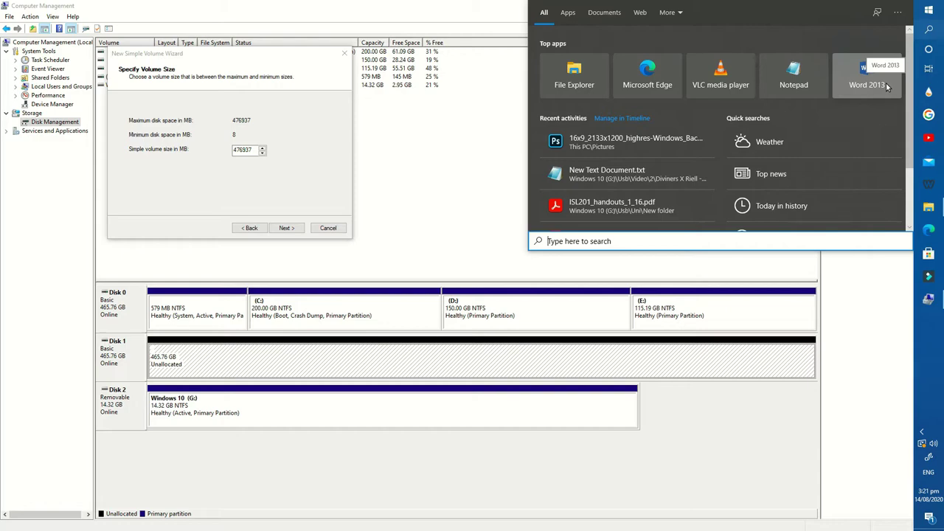
{"action": "left_click", "coordinate": [506, 208]}
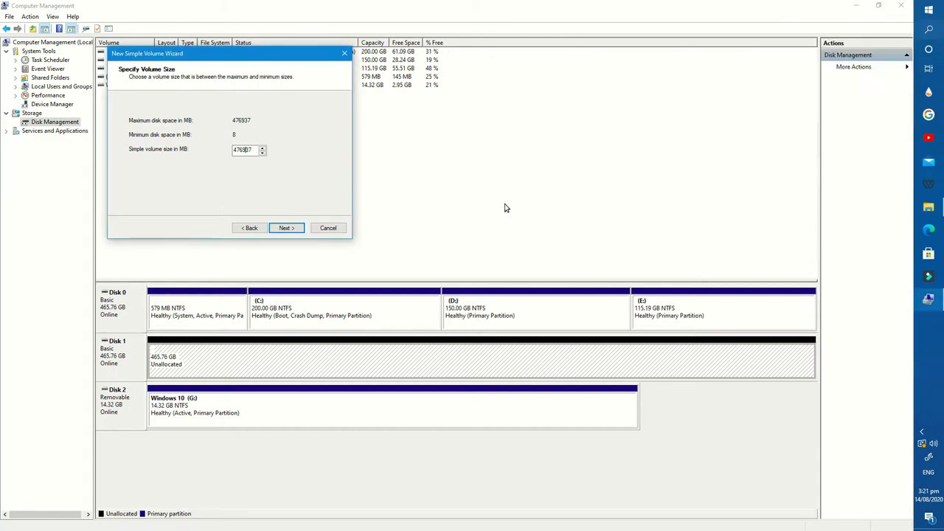
- Accept the full volume size of 476937 MB and assign drive letter F to the new volume
{"action": "left_click", "coordinate": [283, 229]}
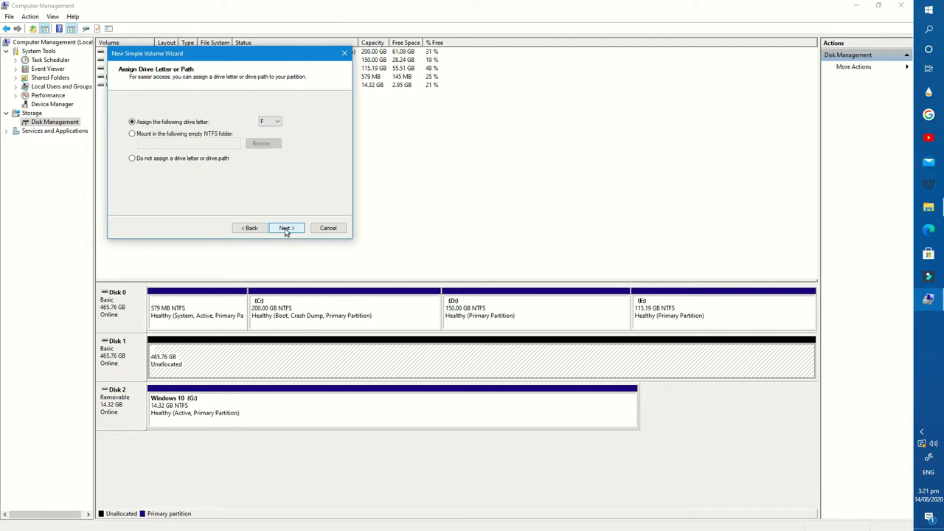
{"action": "left_click", "coordinate": [269, 121]}
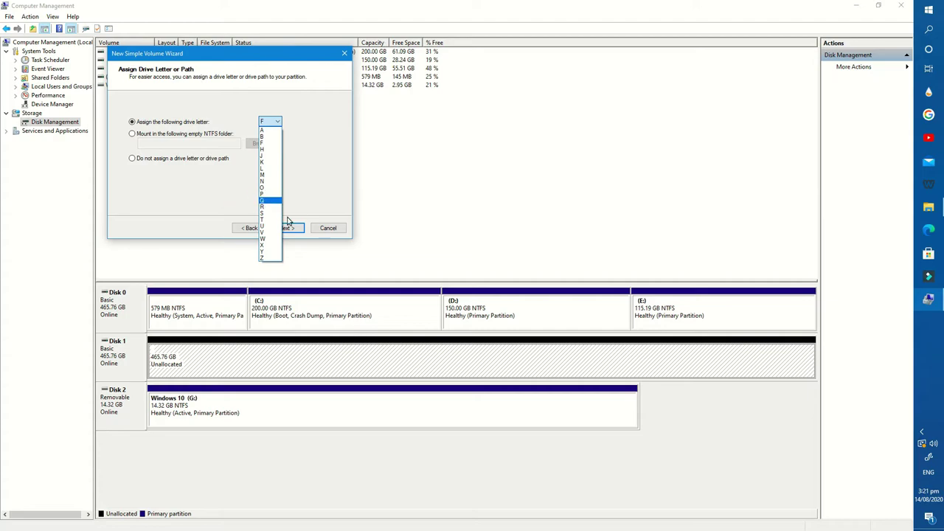
{"action": "left_click", "coordinate": [270, 143]}
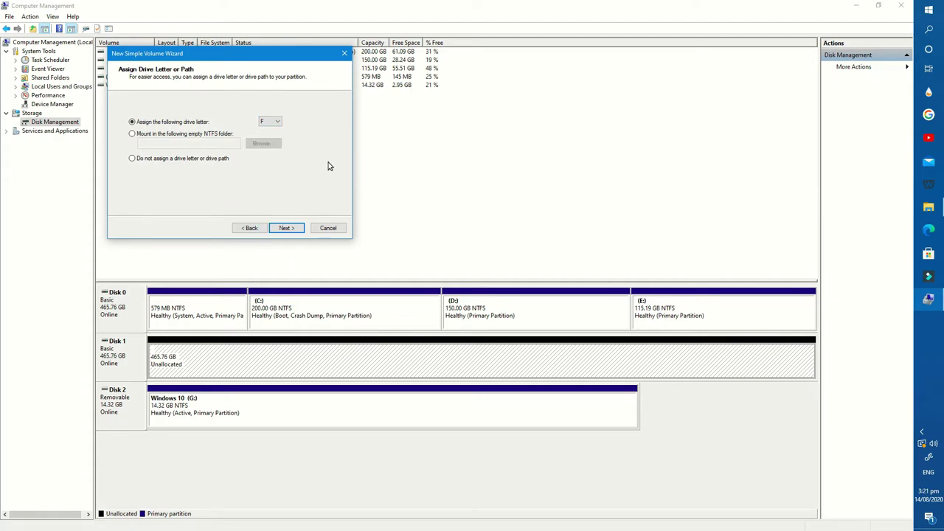
{"action": "left_click", "coordinate": [291, 230]}
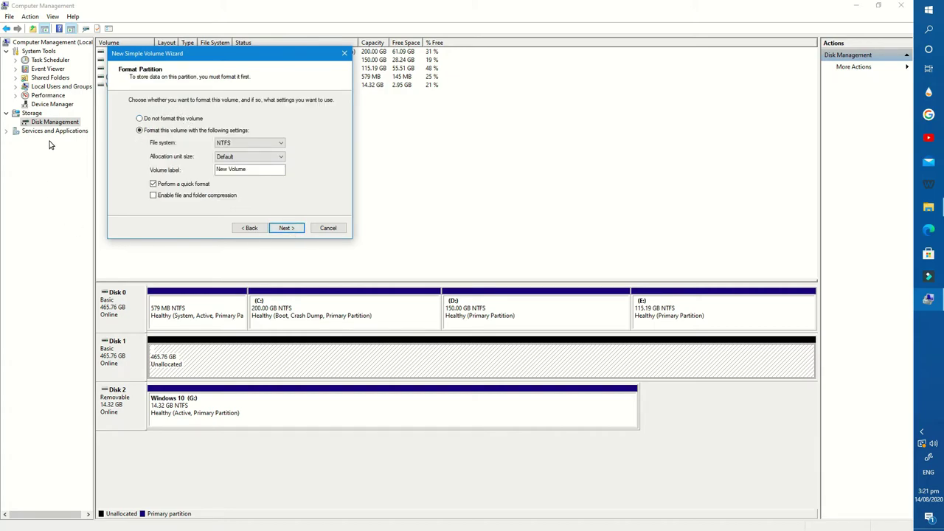
- Set the volume to be formatted as NTFS with the default allocation unit size and the label New HDD
{"action": "left_click", "coordinate": [273, 142]}
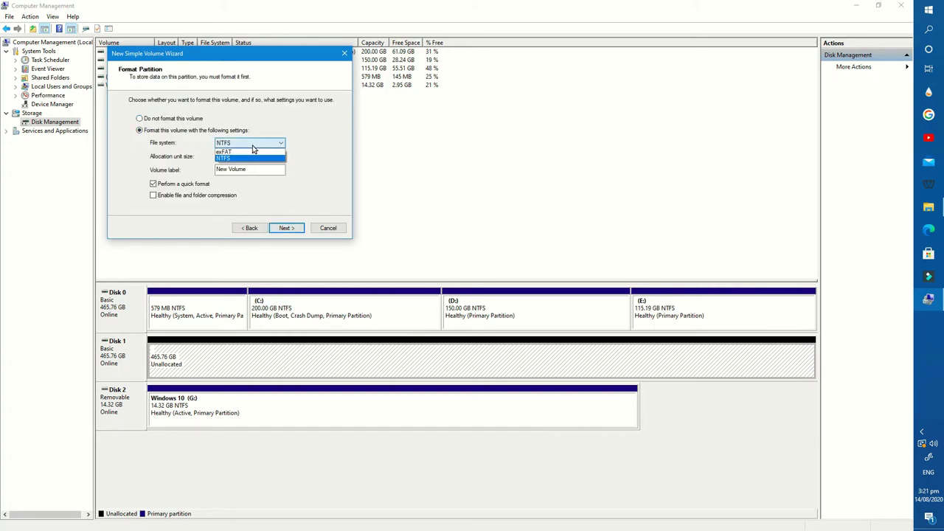
{"action": "left_click", "coordinate": [259, 149]}
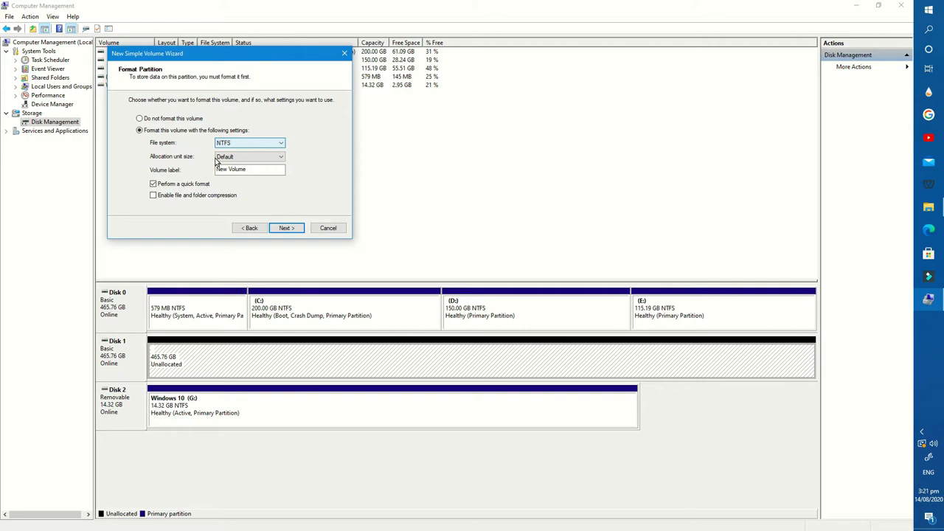
{"action": "left_click", "coordinate": [264, 159]}
{"action": "left_click", "coordinate": [264, 159]}
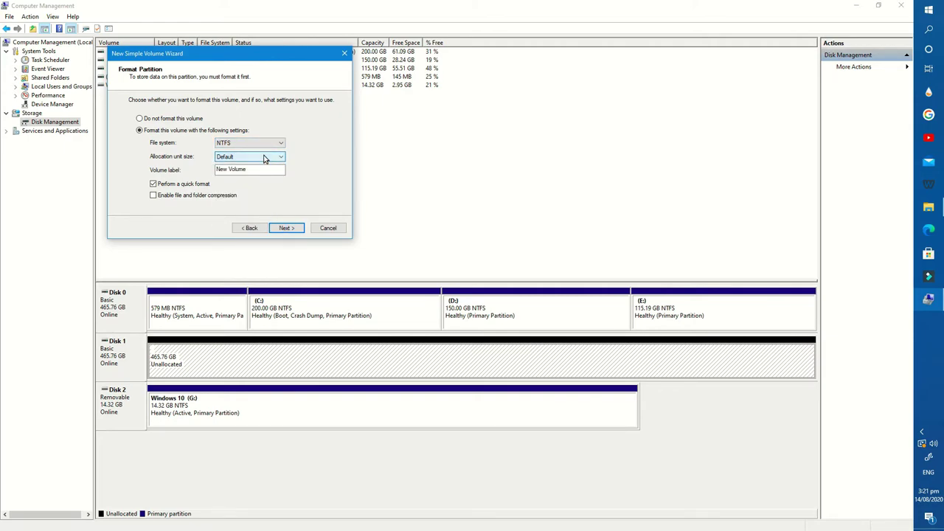
{"action": "key", "text": "Tab"}
{"action": "type", "text": "New H"}
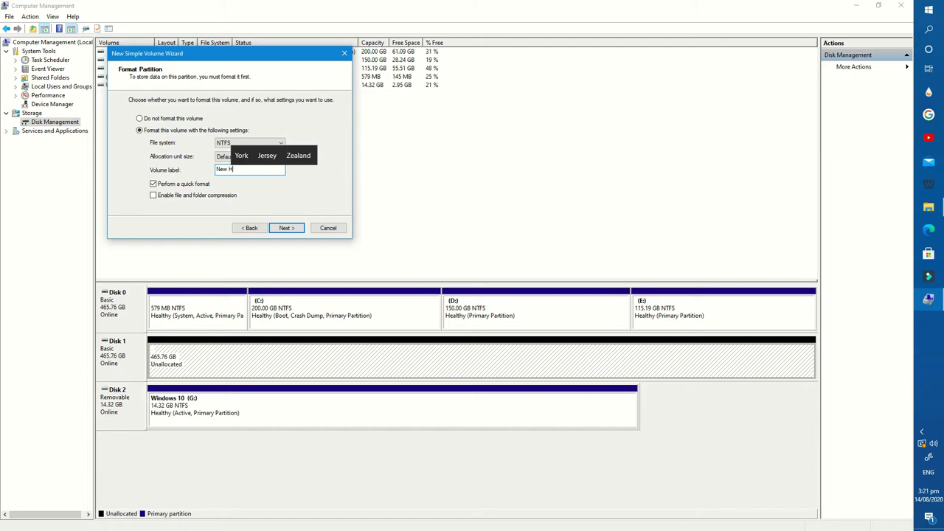
{"action": "type", "text": "DD"}
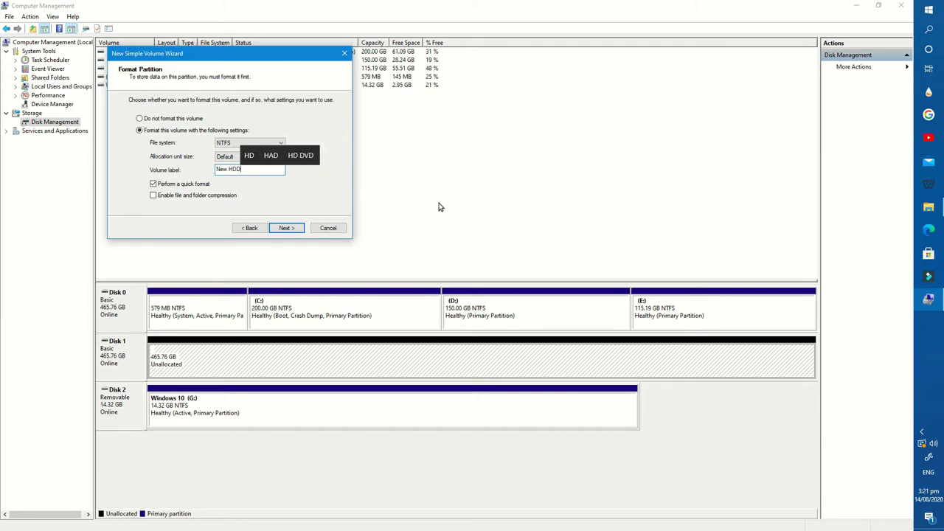
{"action": "left_click", "coordinate": [285, 230]}
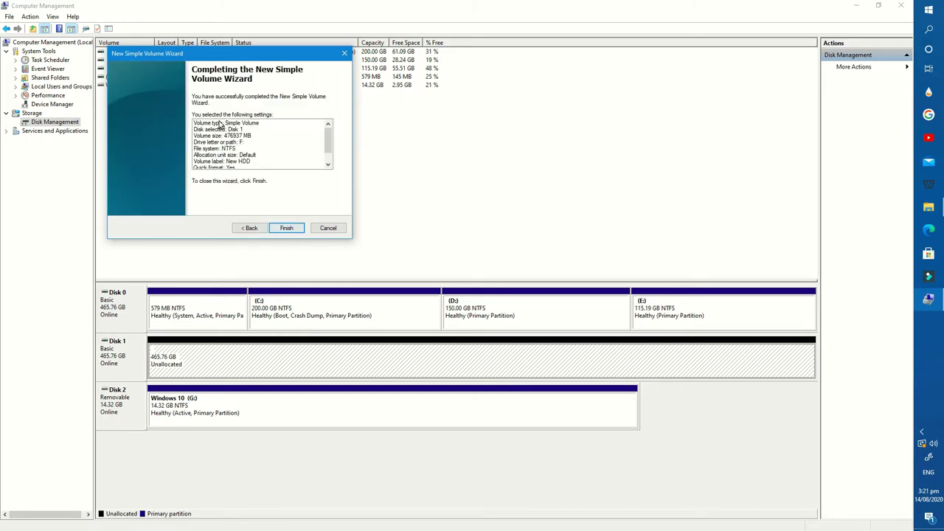
- Complete the volume creation on Disk 1 with the chosen settings and select the New HDD partition
{"action": "left_click", "coordinate": [281, 230]}
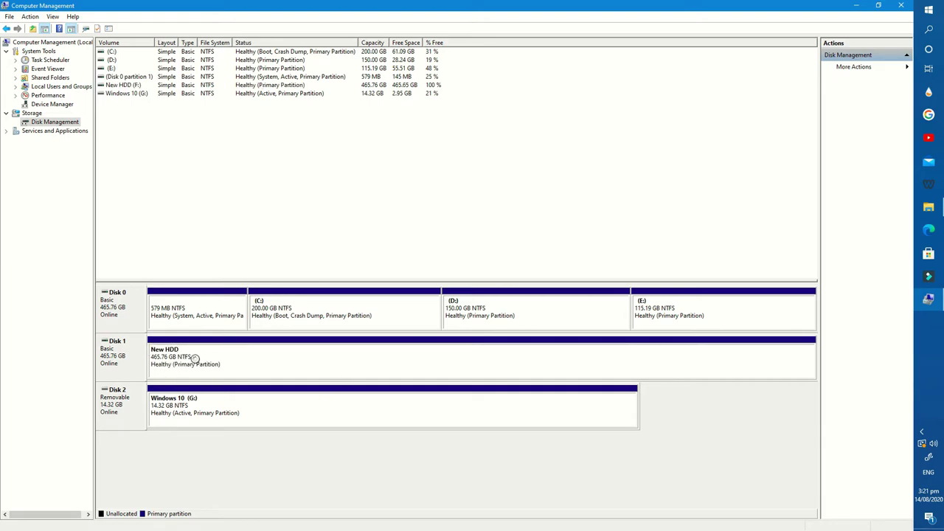
{"action": "left_click", "coordinate": [175, 372]}
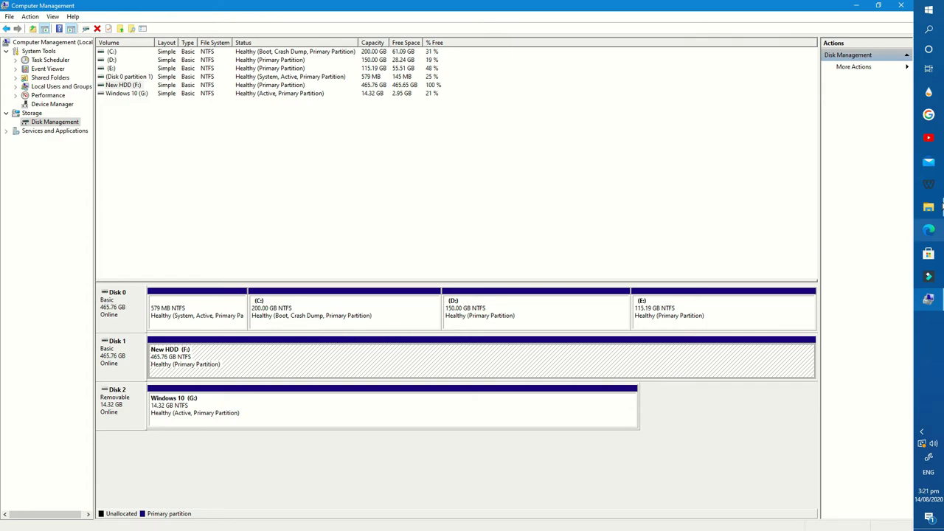
- Switch to File Explorer, check the properties of the New HDD (F:) drive and open the drive
{"action": "left_click", "coordinate": [929, 207]}
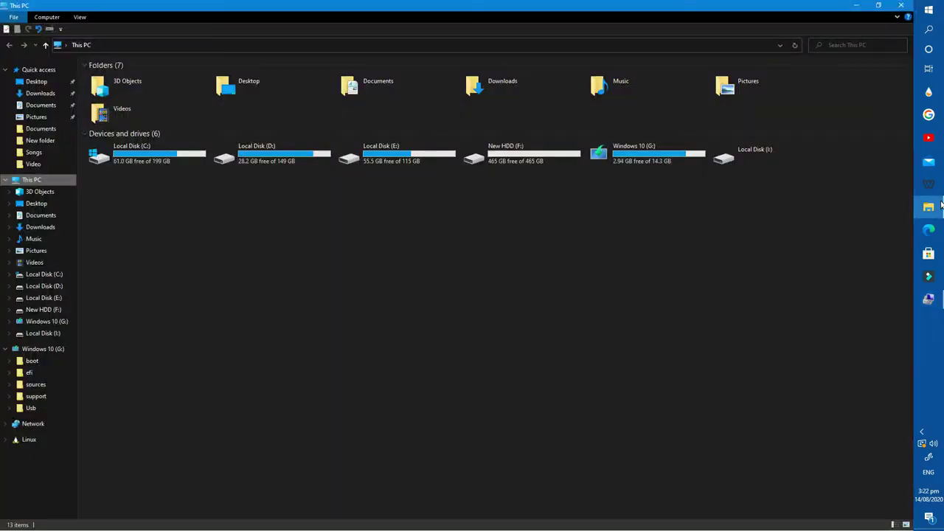
{"action": "left_click", "coordinate": [528, 160]}
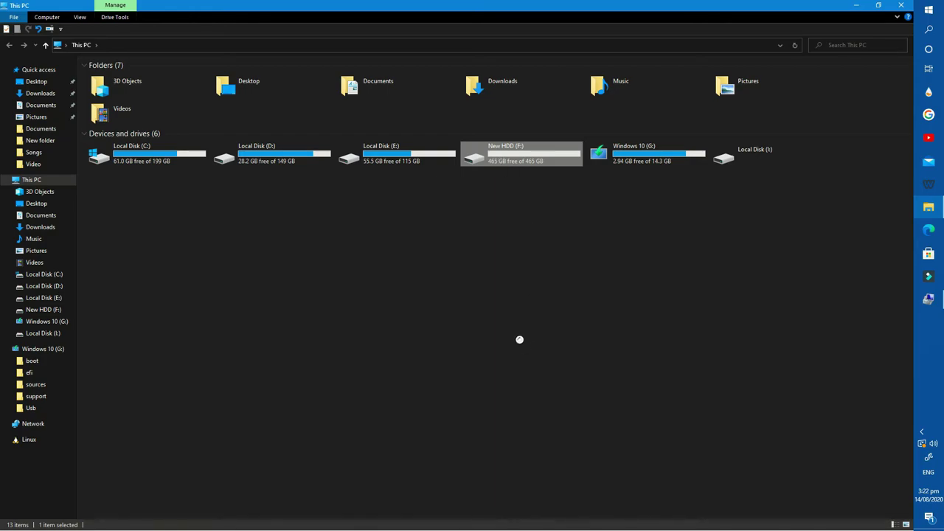
{"action": "key", "text": "shift+F10"}
{"action": "left_click", "coordinate": [531, 402]}
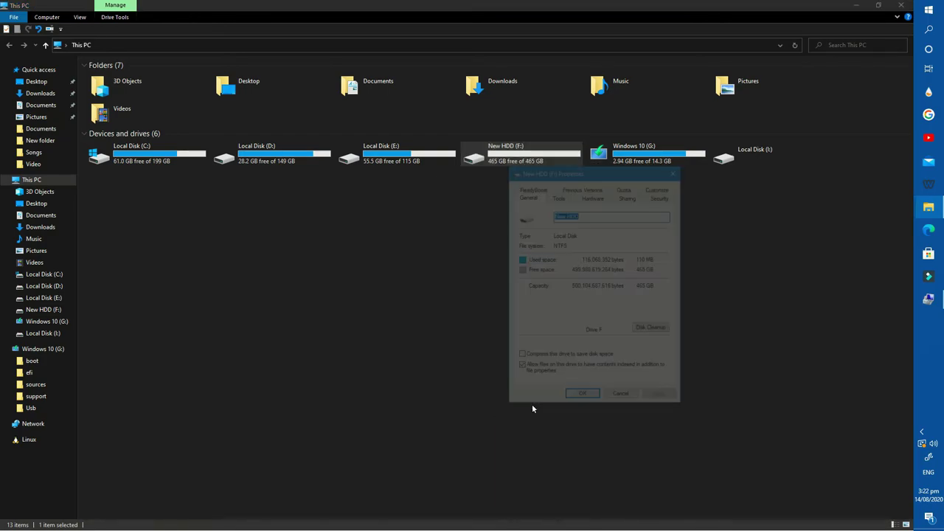
{"action": "double_click", "coordinate": [501, 154]}
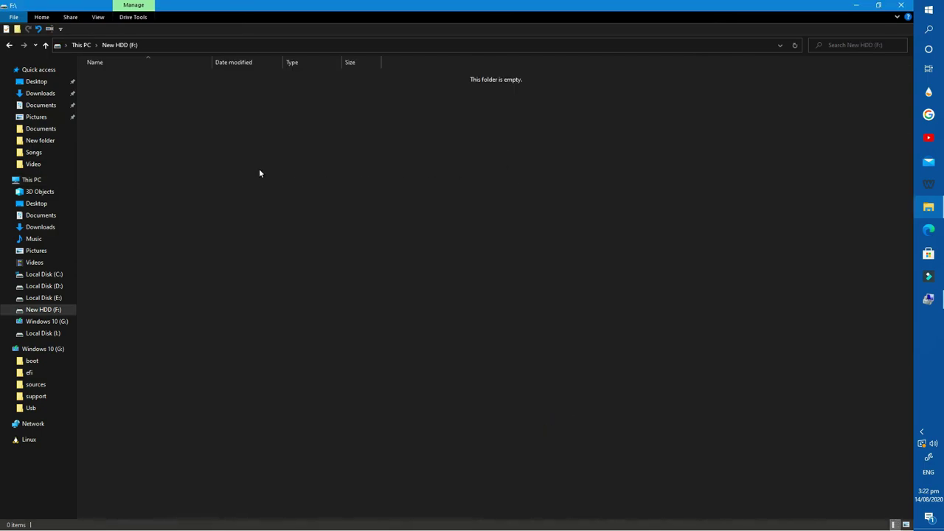
{"action": "left_click", "coordinate": [33, 106]}
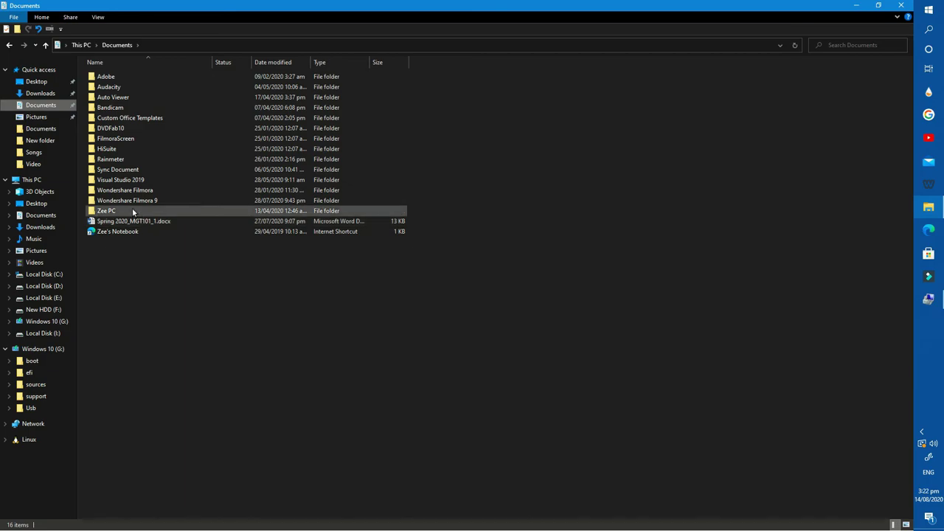
{"action": "left_click", "coordinate": [36, 116]}
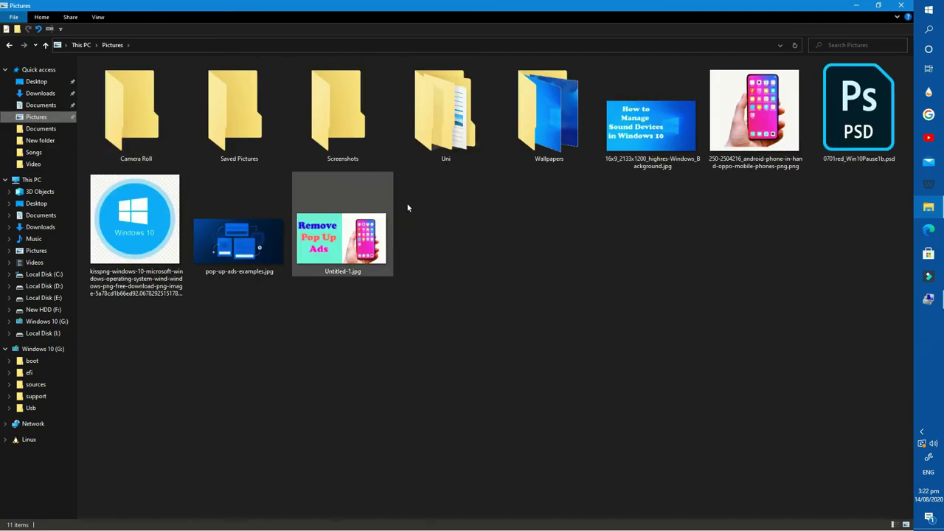
{"action": "right_click", "coordinate": [688, 137]}
{"action": "left_click", "coordinate": [767, 125]}
{"action": "right_click", "coordinate": [791, 109]}
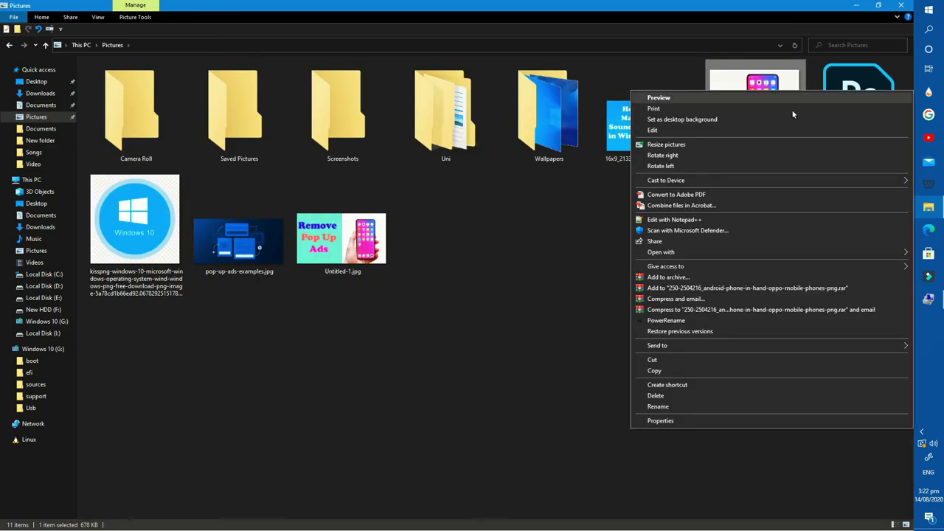
{"action": "left_click", "coordinate": [664, 371]}
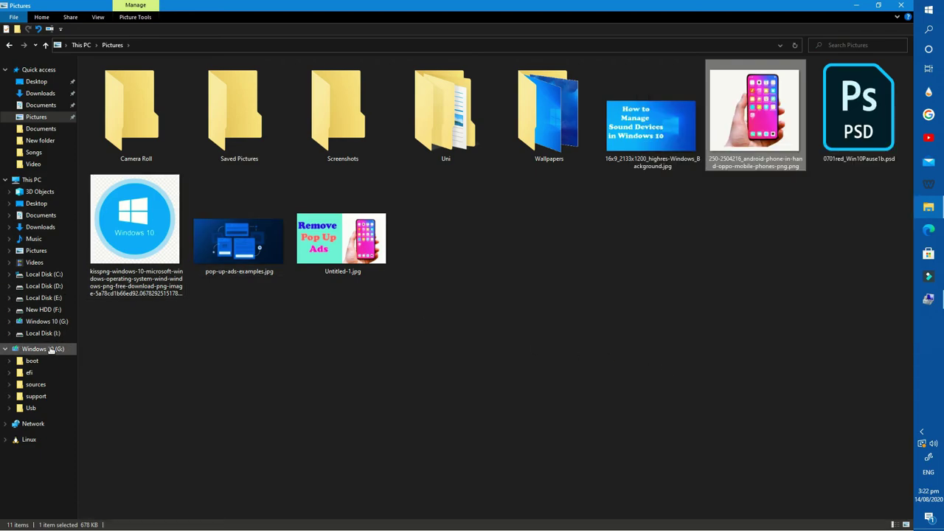
- Paste the copied phone image into the root of the New HDD (F:) drive
{"action": "left_click", "coordinate": [42, 309]}
{"action": "right_click", "coordinate": [293, 215]}
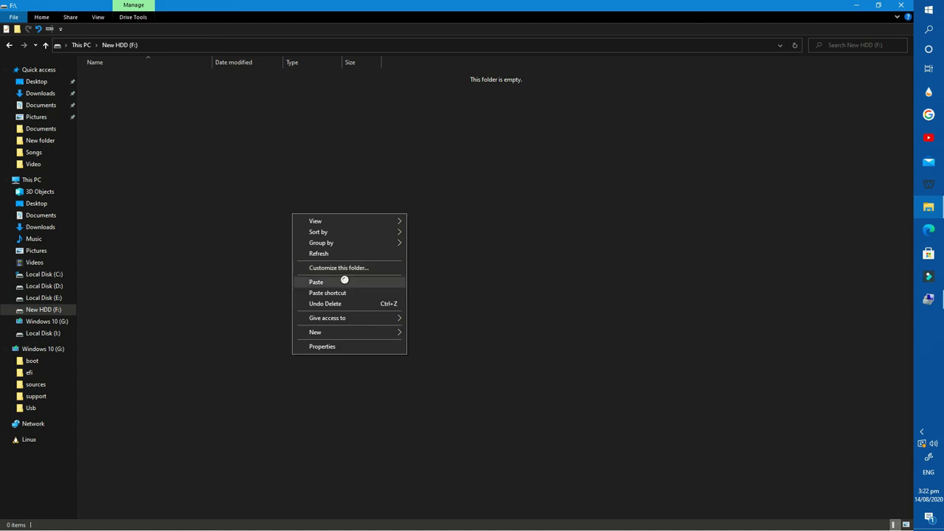
{"action": "left_click", "coordinate": [346, 281]}
{"action": "left_click", "coordinate": [265, 334]}
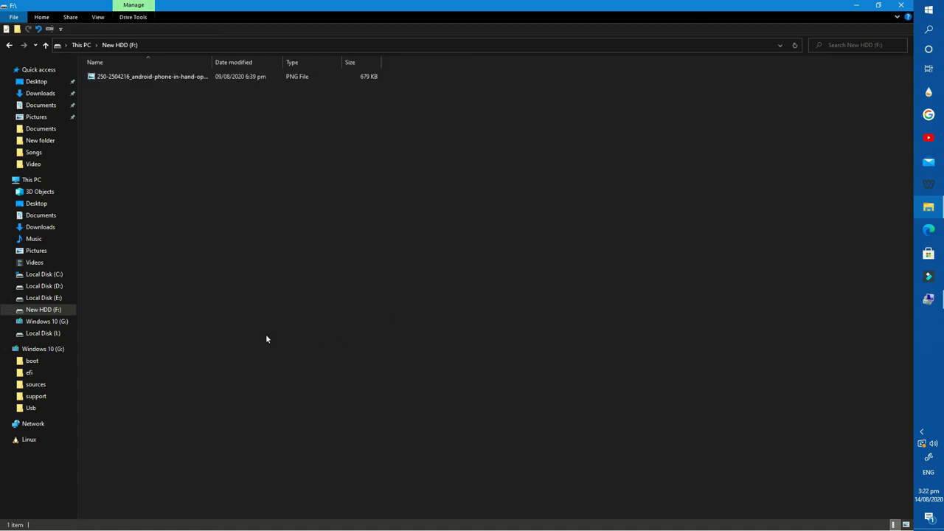
- Open the pasted PNG image on the New HDD (F:) drive with Windows Photo Viewer
{"action": "left_click", "coordinate": [139, 78]}
{"action": "key", "text": "Return"}
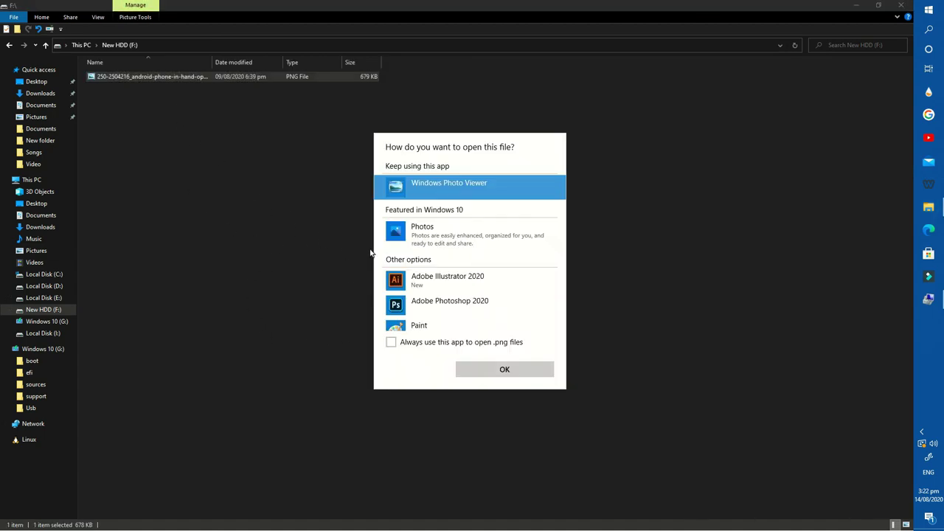
{"action": "left_click", "coordinate": [519, 374]}
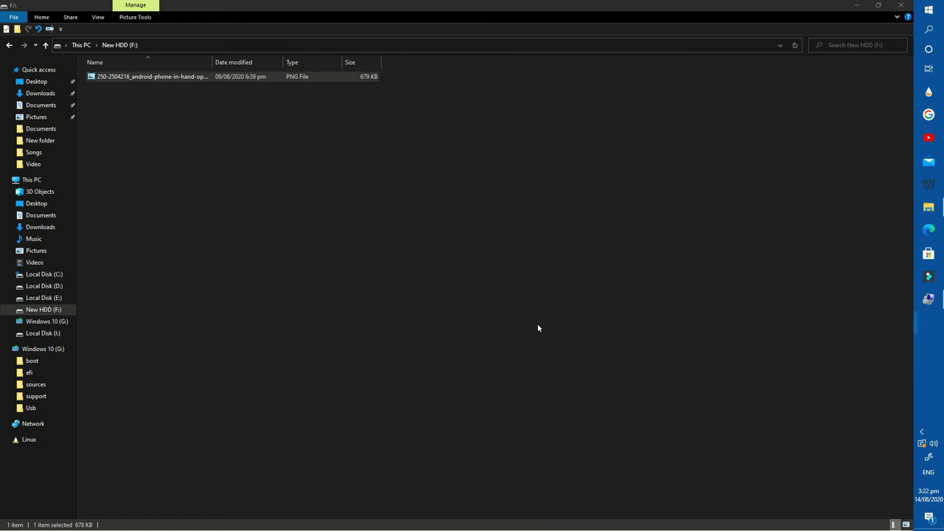